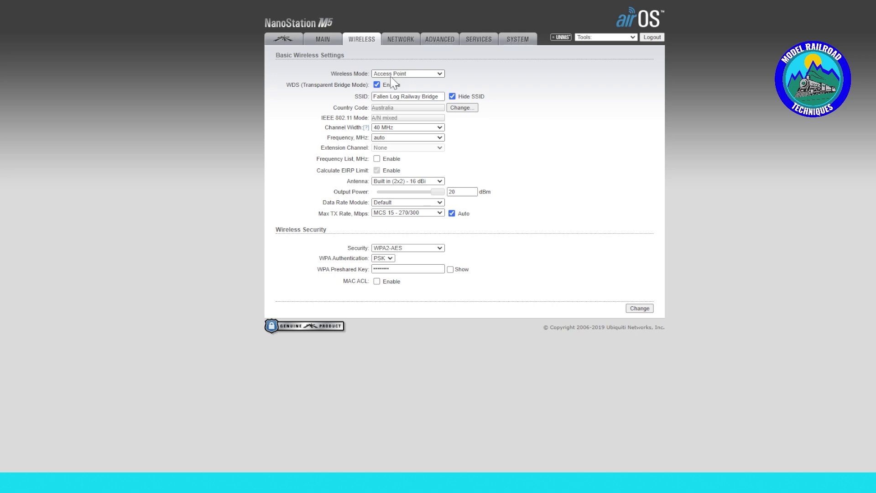
Step: Check the wireless mode and security options, keeping Access Point mode and WPA2-AES security
click(416, 74)
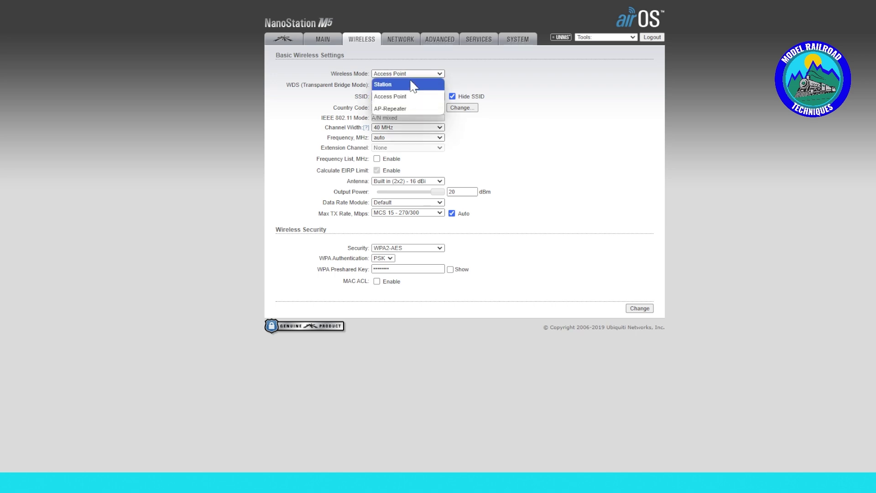
click(406, 97)
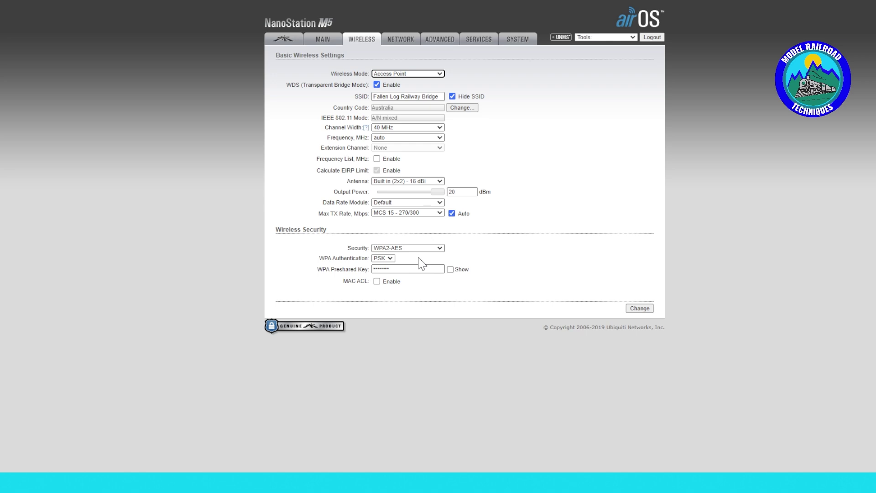
click(439, 249)
click(439, 250)
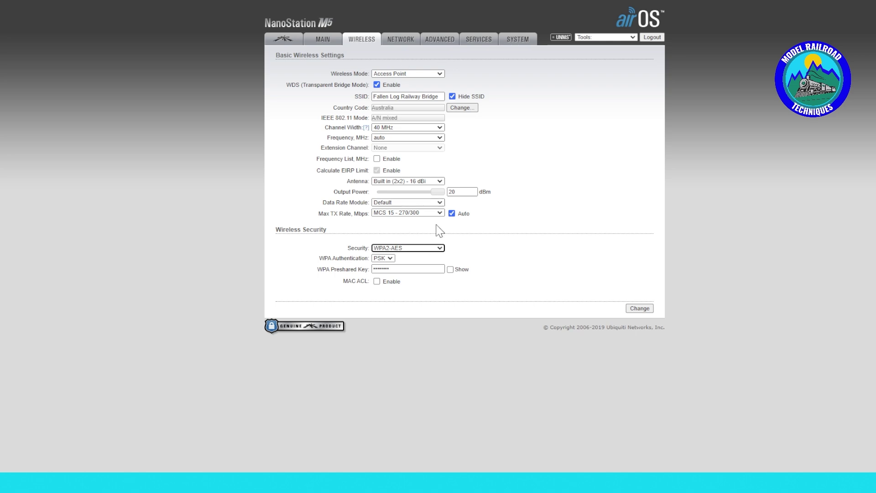
key(Tab)
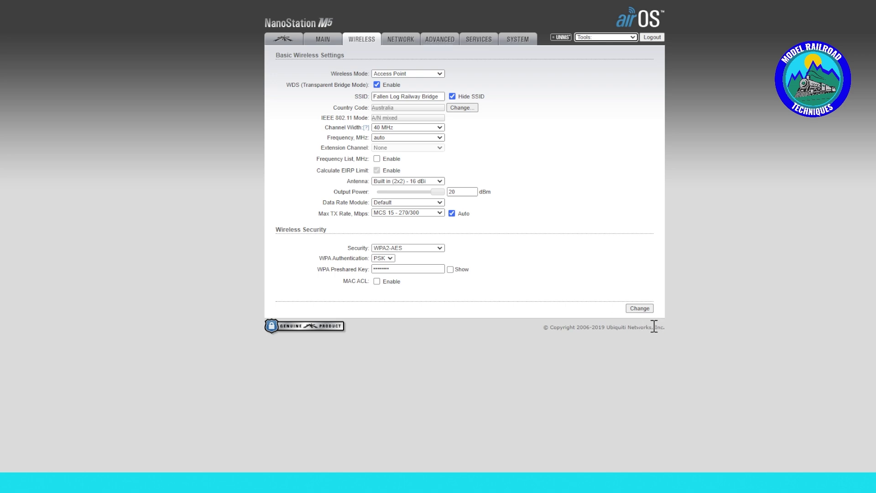
Step: Review the device's main status overview and its firmware version in the system settings
click(327, 39)
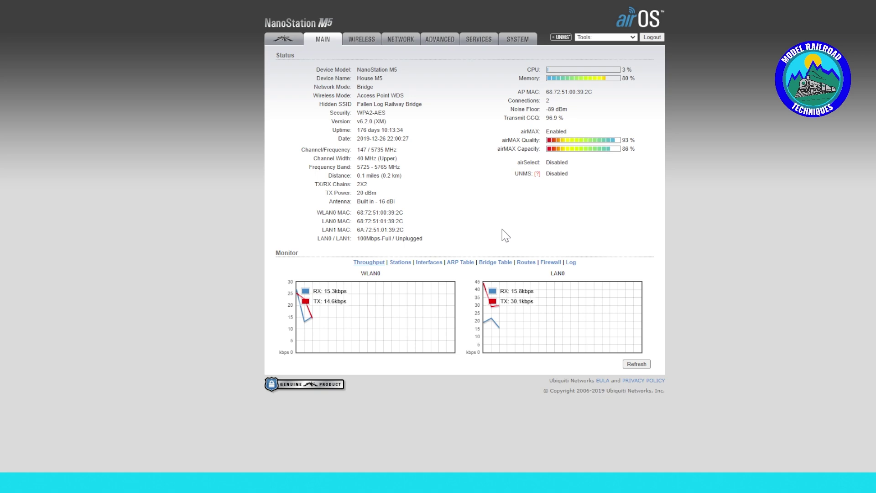
click(515, 49)
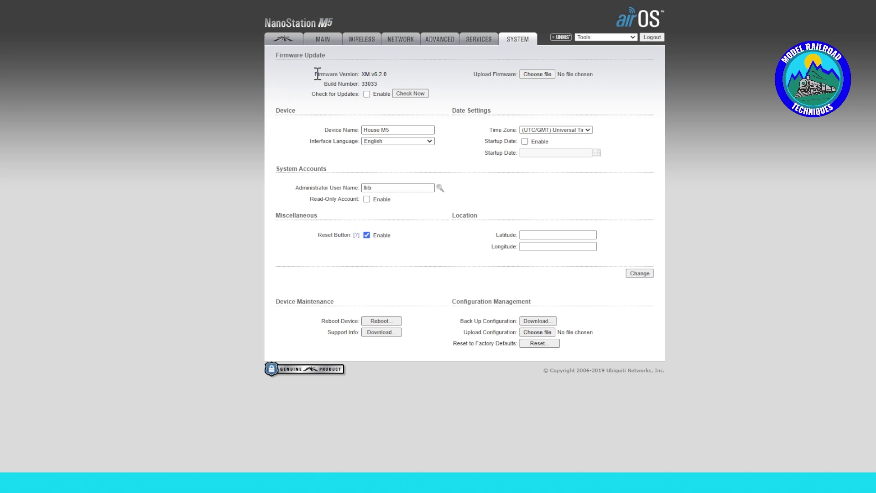
drag(314, 74, 419, 71)
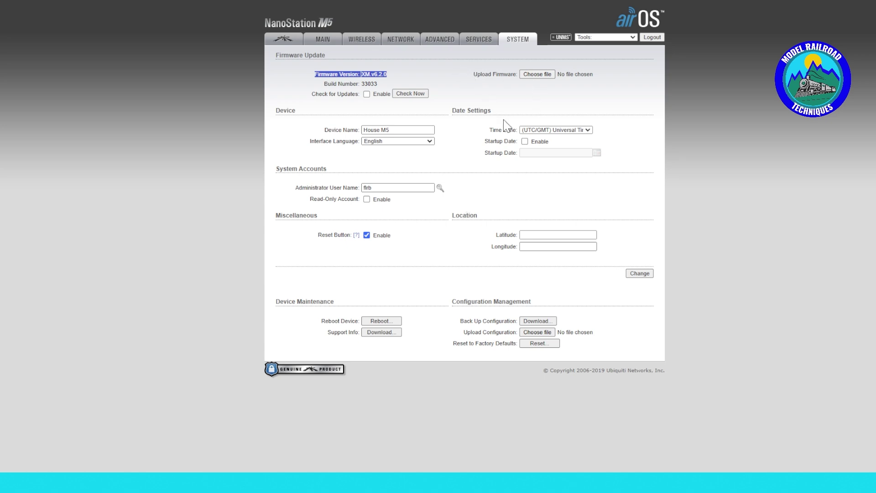
Step: Examine the network settings, including the static management IP address in Bridge mode
click(333, 41)
click(399, 40)
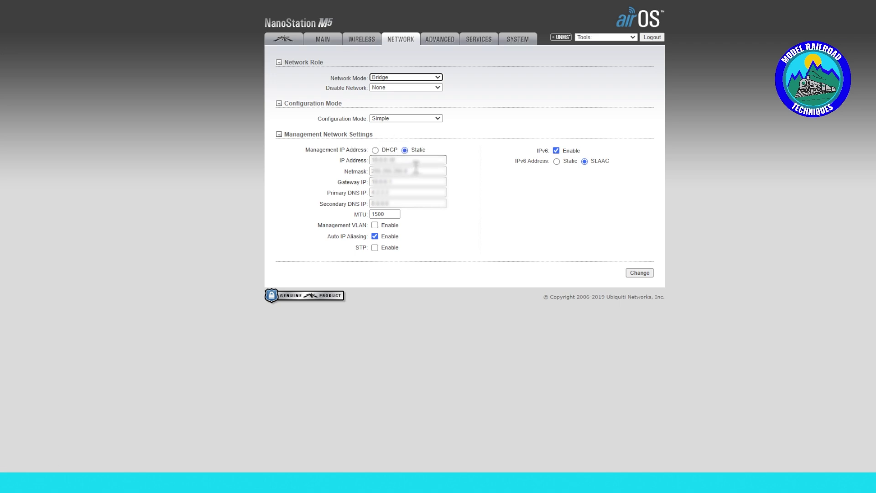
drag(389, 160, 371, 161)
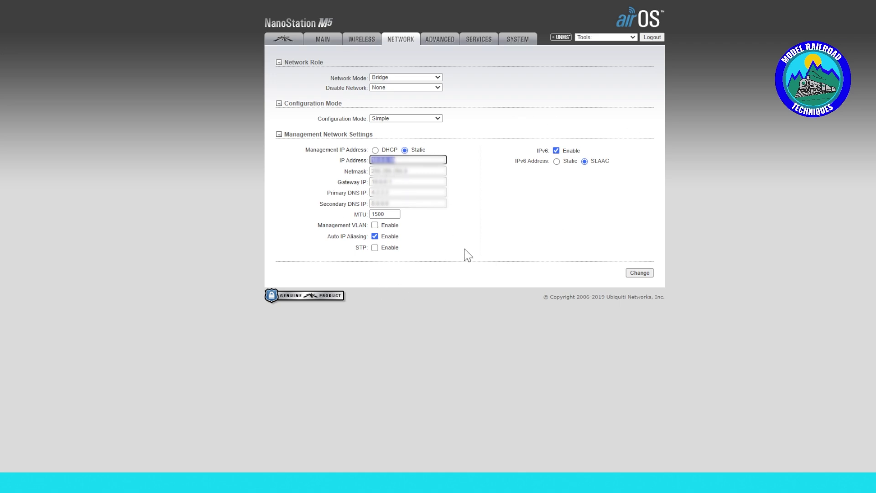
Step: Look through the advanced and services settings, and revisit the main status and wireless settings
click(440, 44)
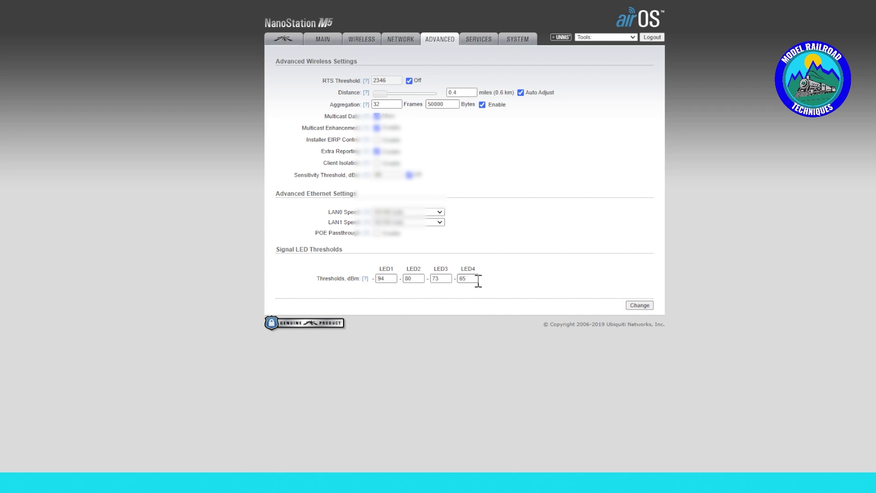
click(477, 45)
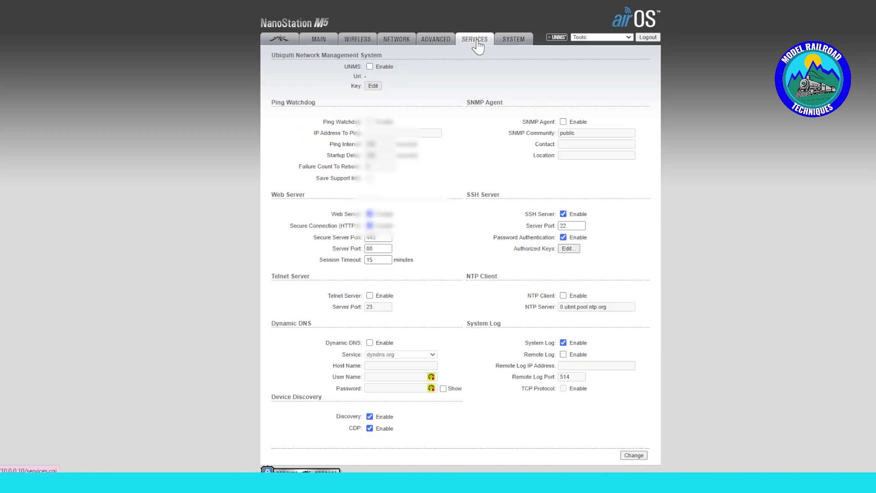
scroll(494, 176, down, 1)
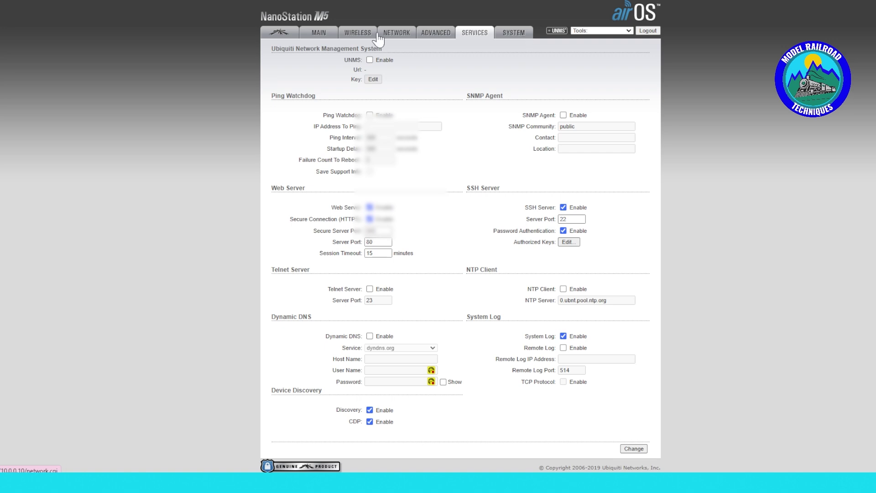
click(317, 37)
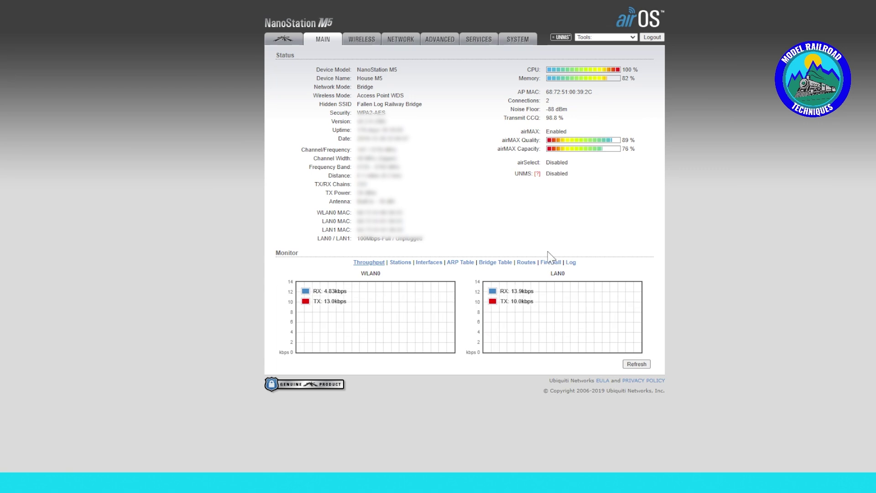
click(363, 41)
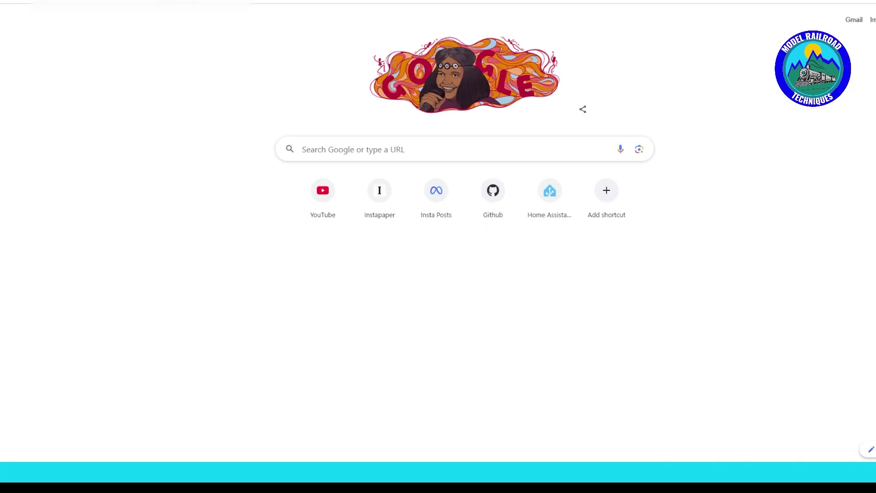
Step: Go to the second NanoStation's management IP address in the browser
key(ctrl+l)
text(192.168.1.)
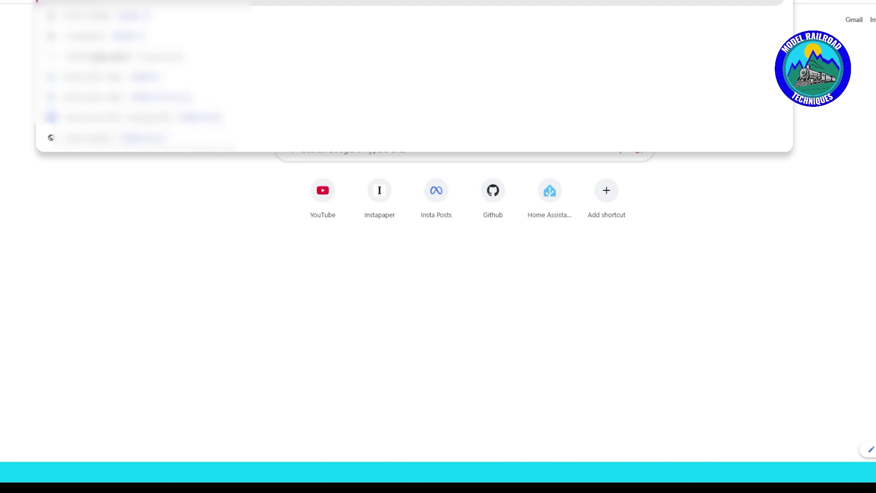
text(20)
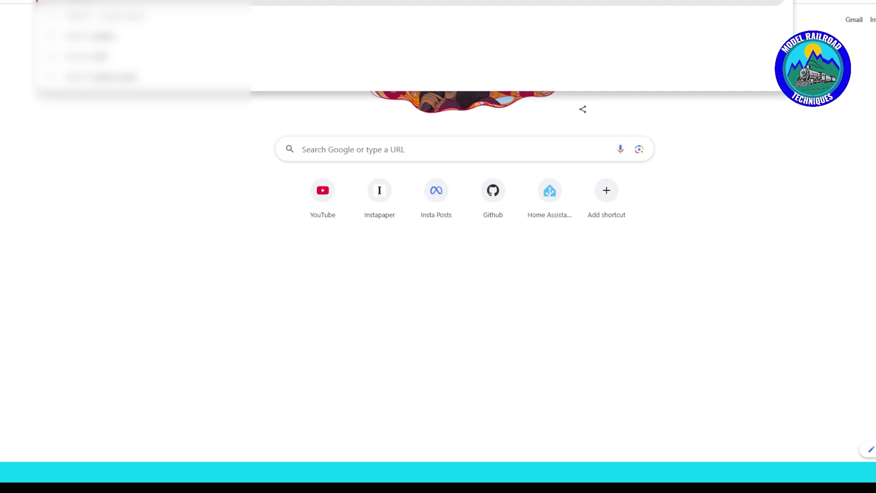
key(Return)
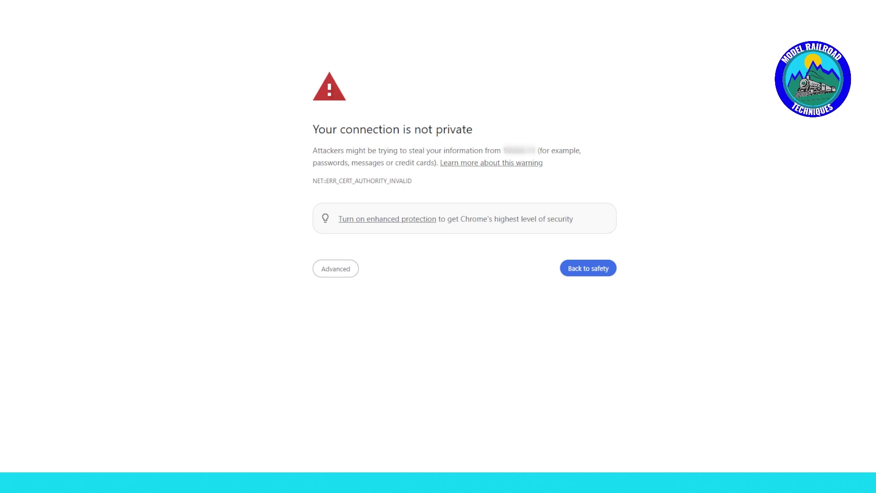
Step: Proceed past the certificate warning and log in to the second NanoStation
click(340, 272)
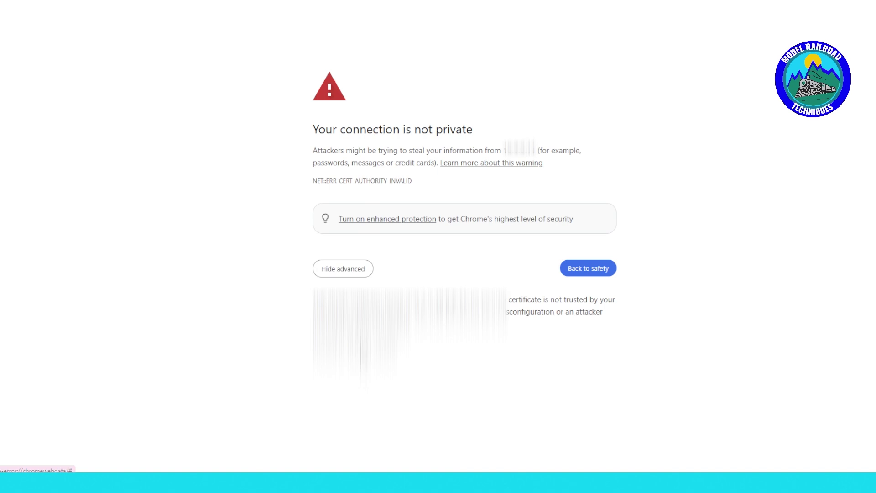
click(359, 346)
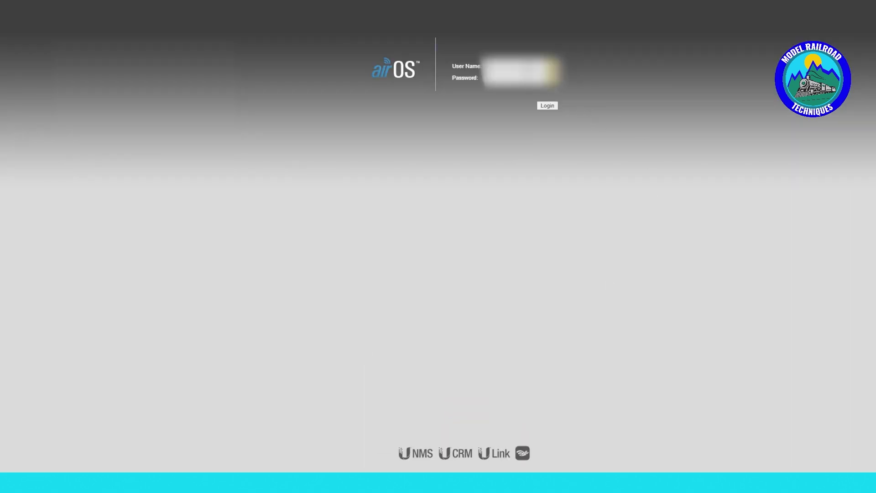
key(Return)
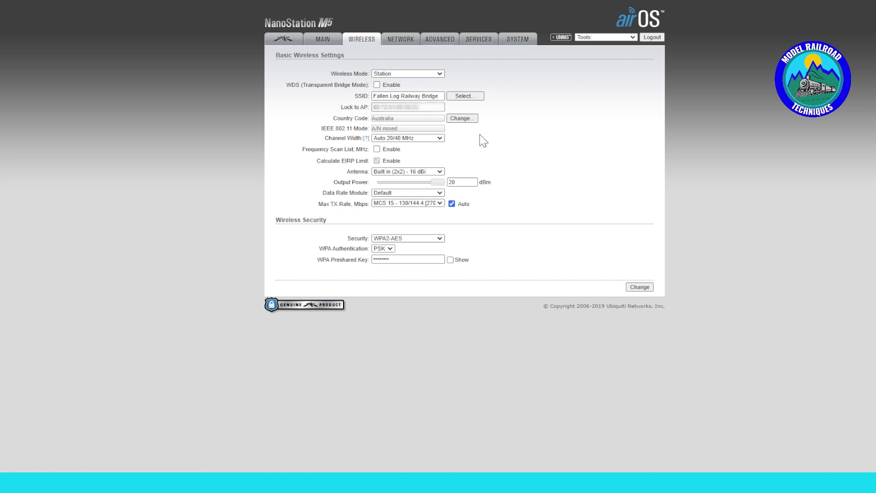
Step: Check the second radio's wireless mode options, keeping Station, and view its network settings
click(433, 74)
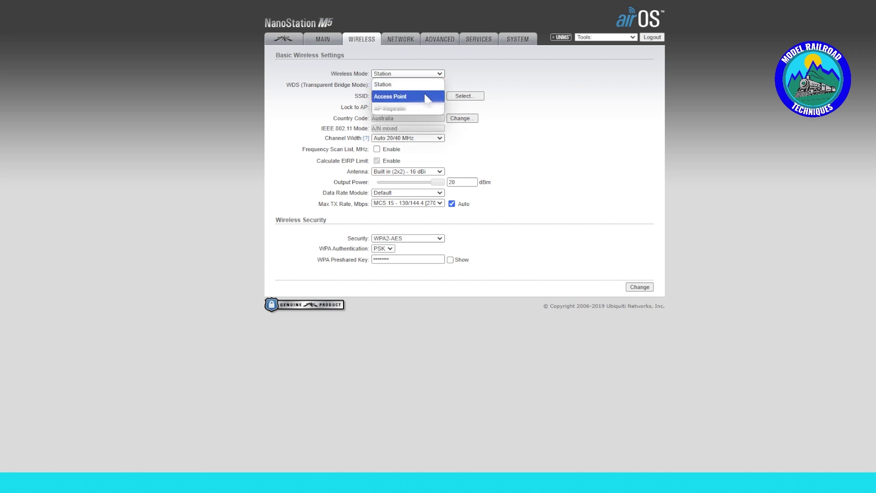
click(491, 78)
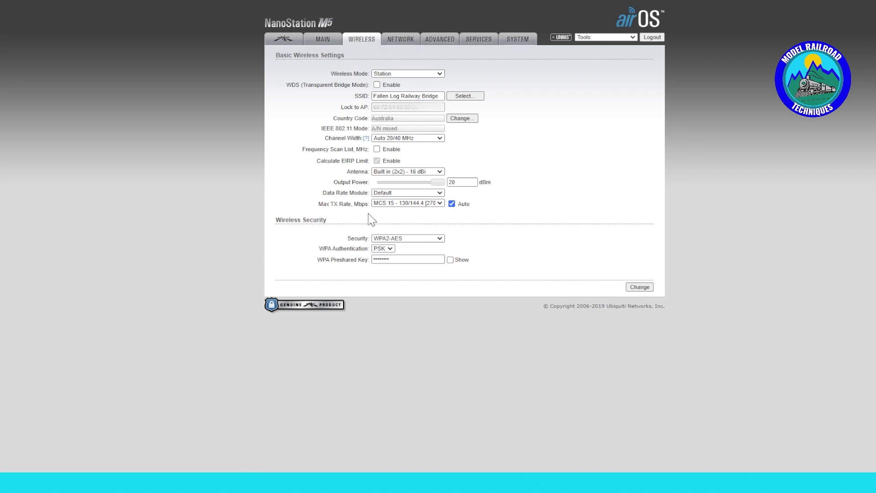
click(405, 44)
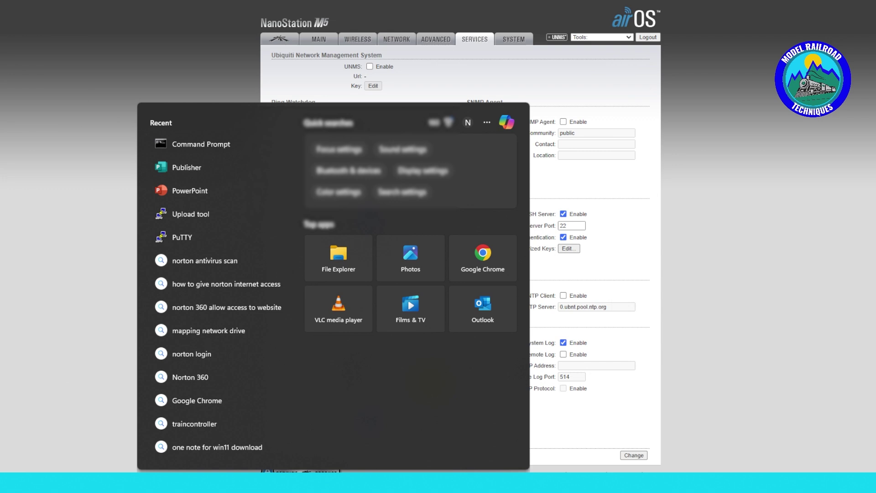
Step: Open the Windows Command Prompt and place its window clear over the browser page
text(cmd)
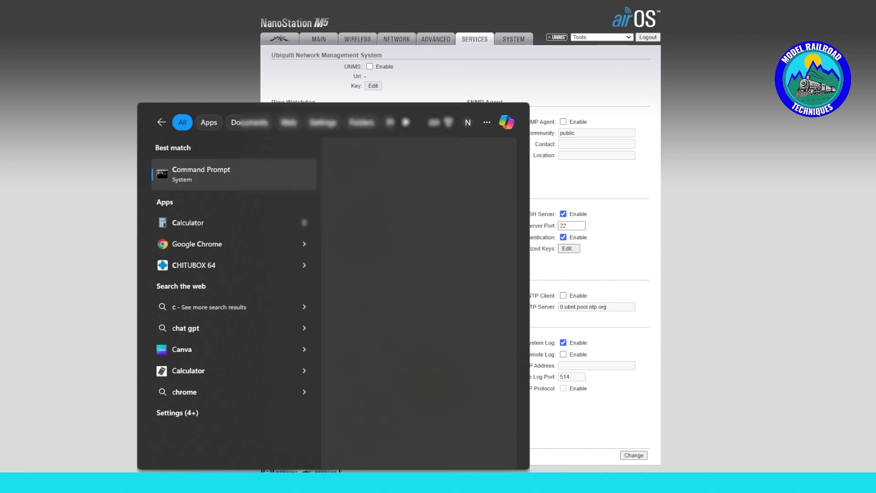
click(229, 178)
drag(423, 36, 606, 63)
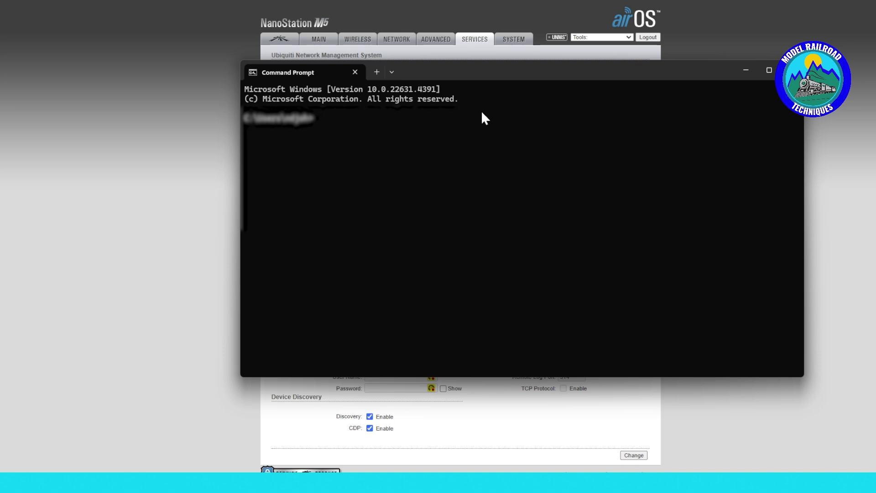
Step: Ping the second radio at 10.0.0.11, and also ping 192.18.2.10 for comparison
text(ping)
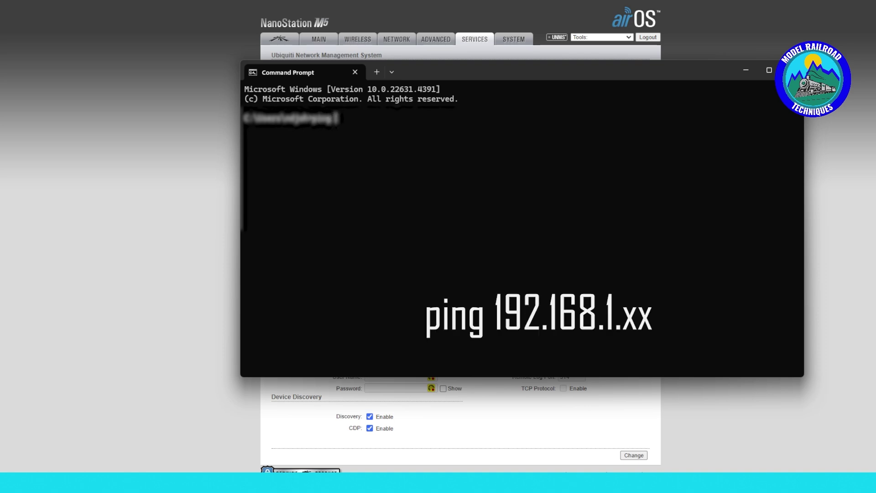
text( 10.0.)
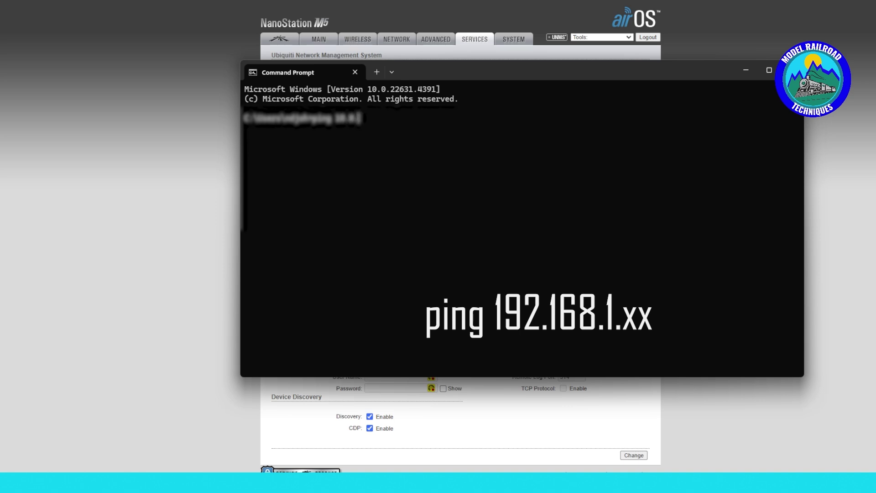
key(Return)
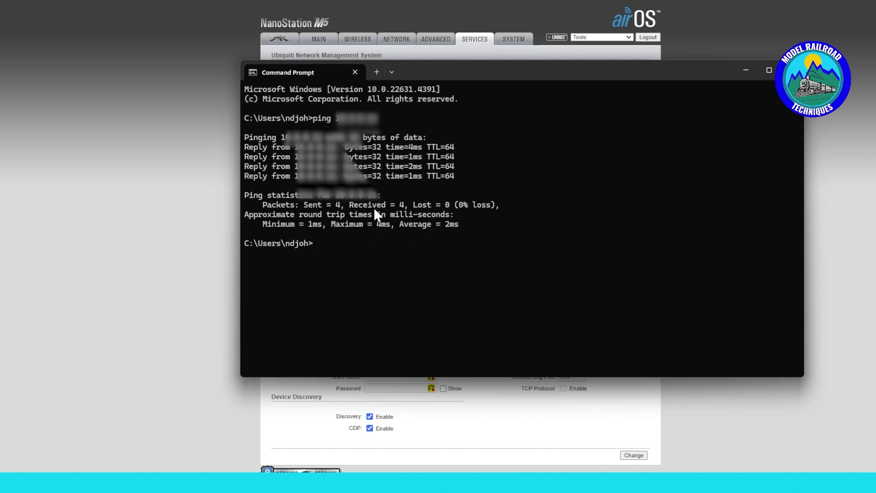
text(ping 192.18.2.10)
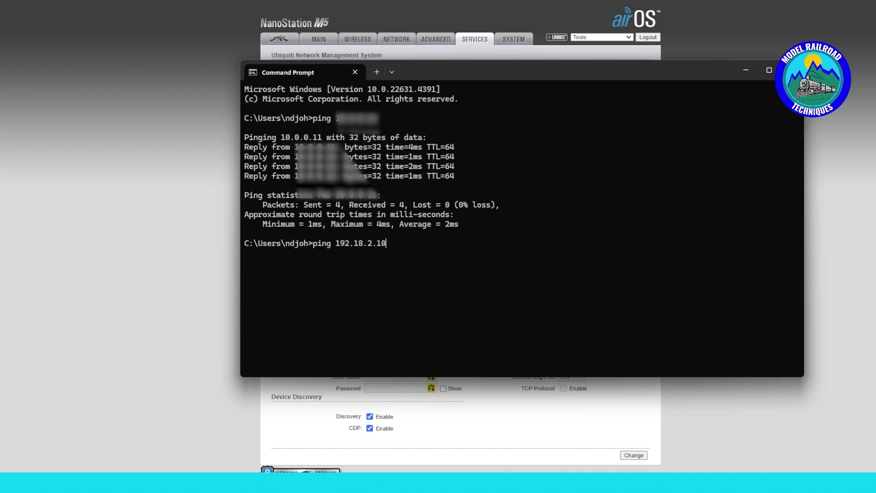
key(Return)
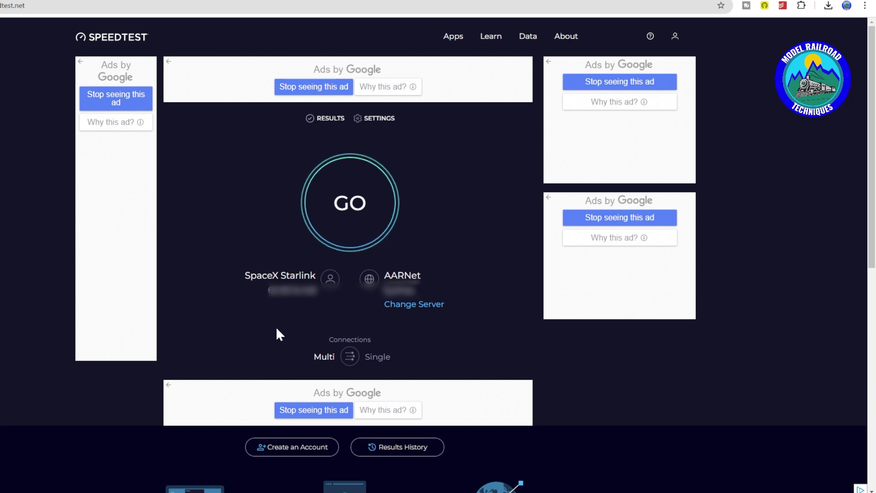
Step: Run an internet speed test on the Speedtest website against the AARNet server
click(354, 231)
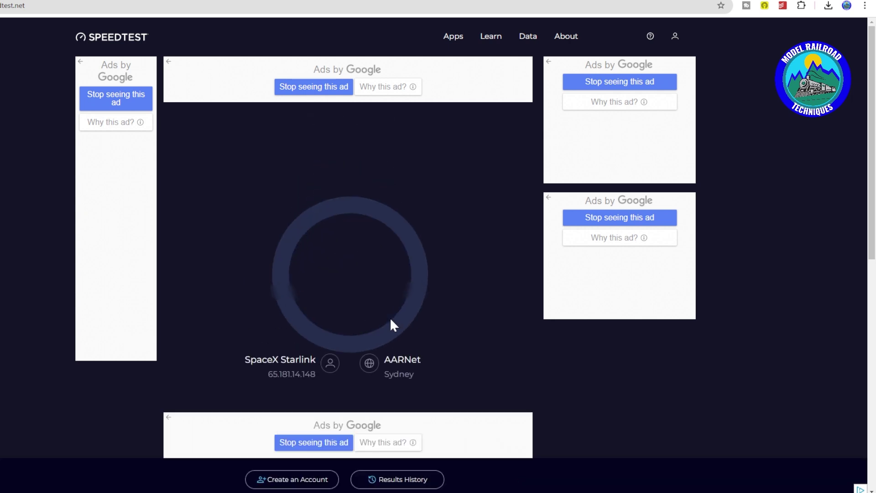